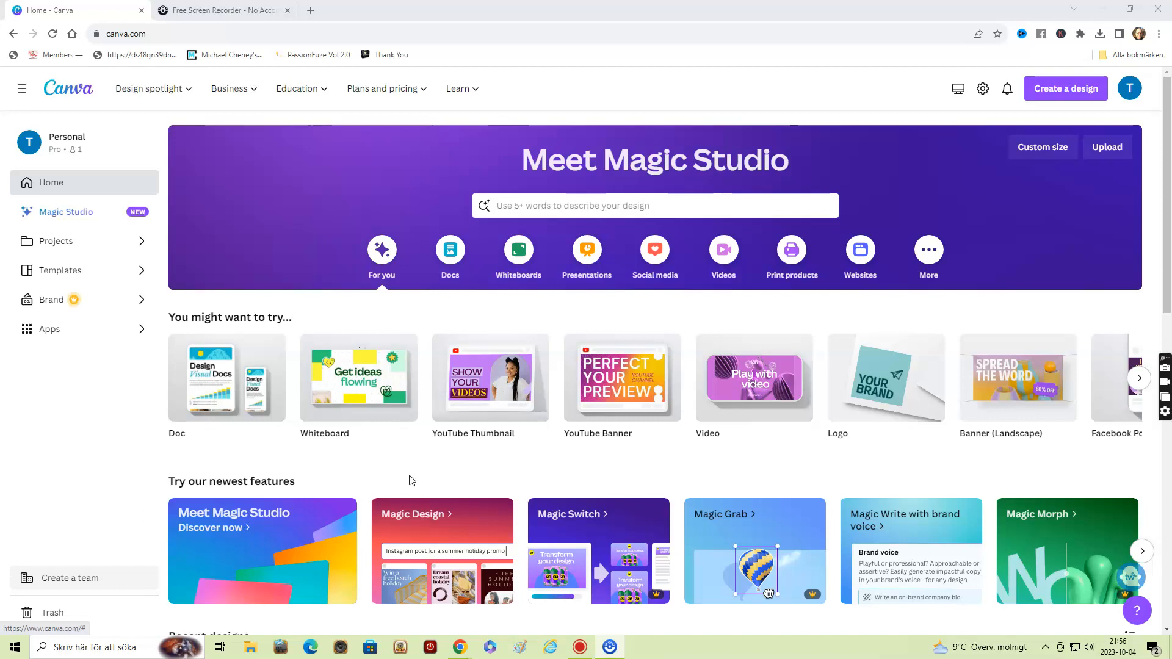
- Create a new blank YouTube Thumbnail design
click(375, 463)
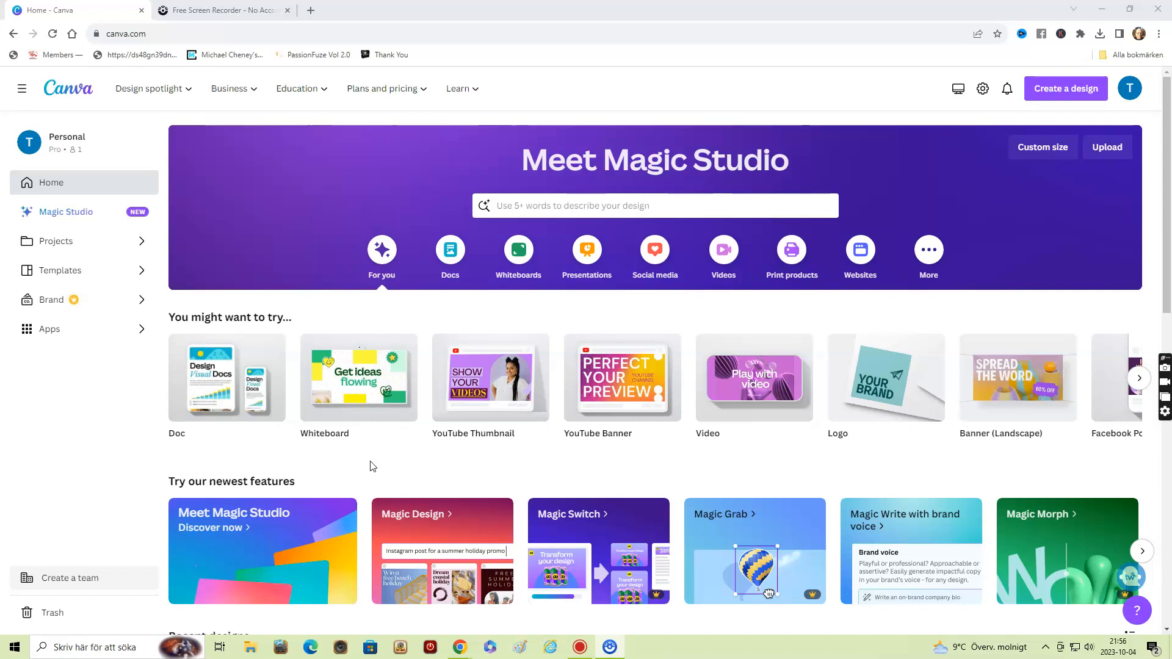
click(401, 457)
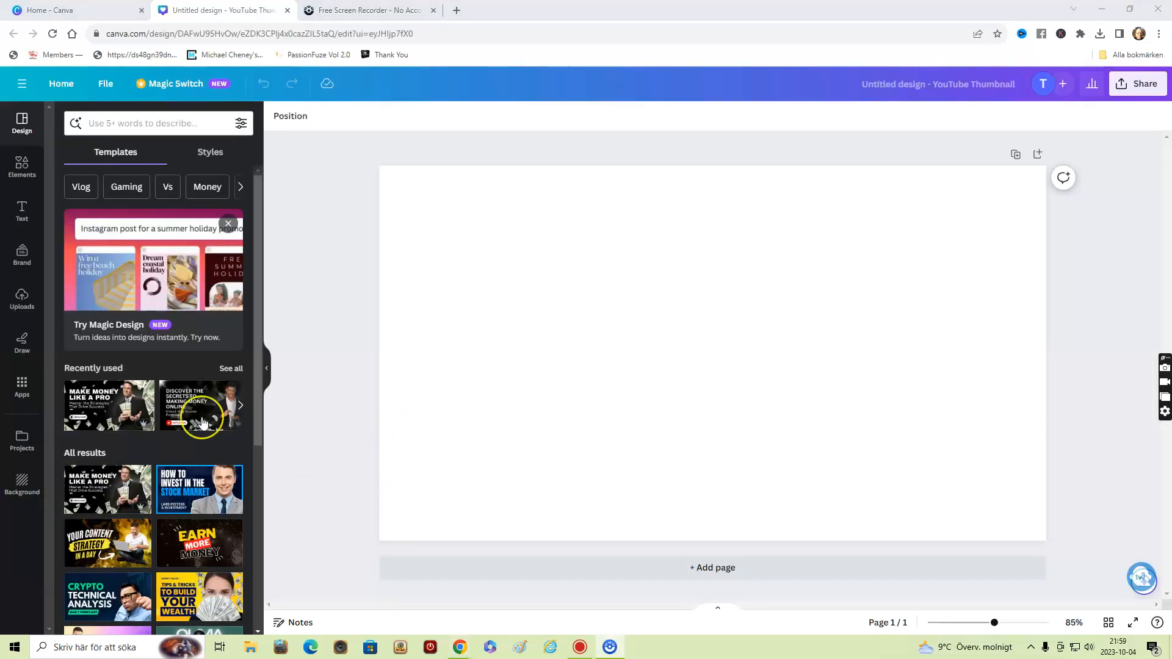
- Apply the recently used "Discover the Secrets to Making Money Online" template to the blank thumbnail
click(197, 434)
click(109, 122)
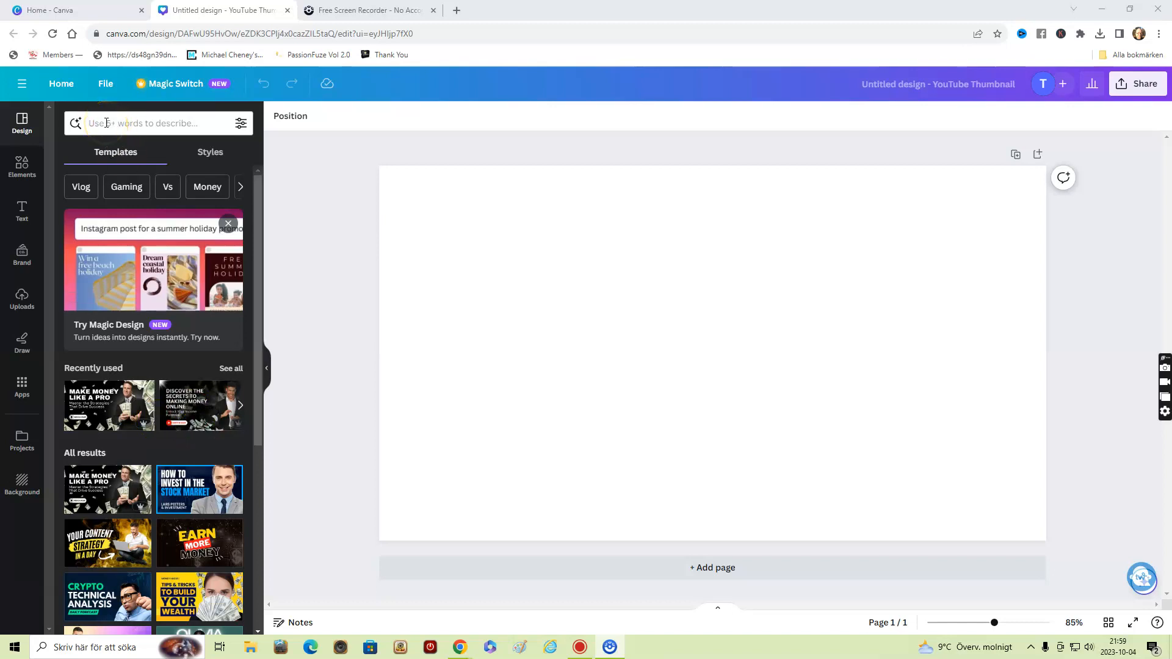
click(86, 186)
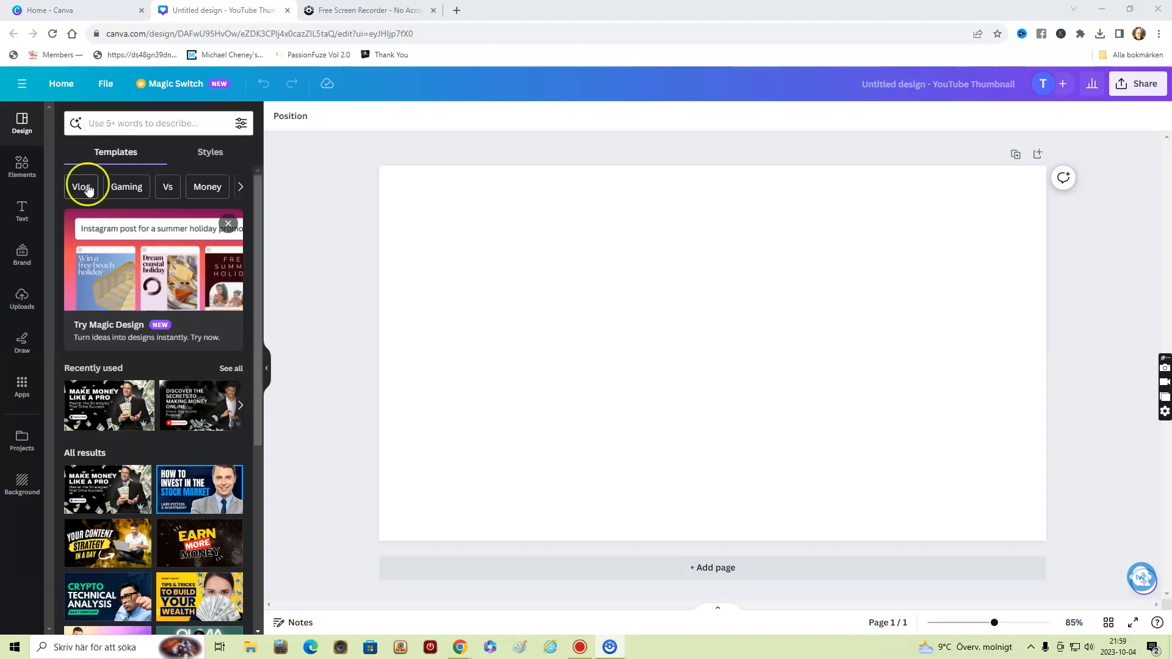
click(211, 188)
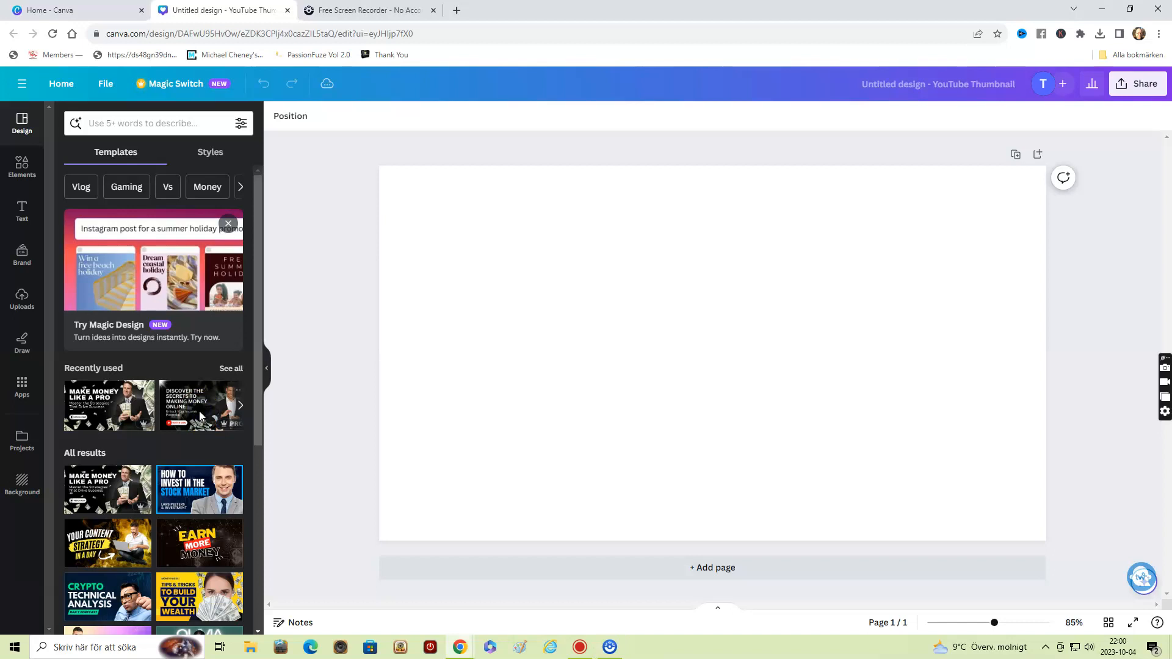
click(200, 416)
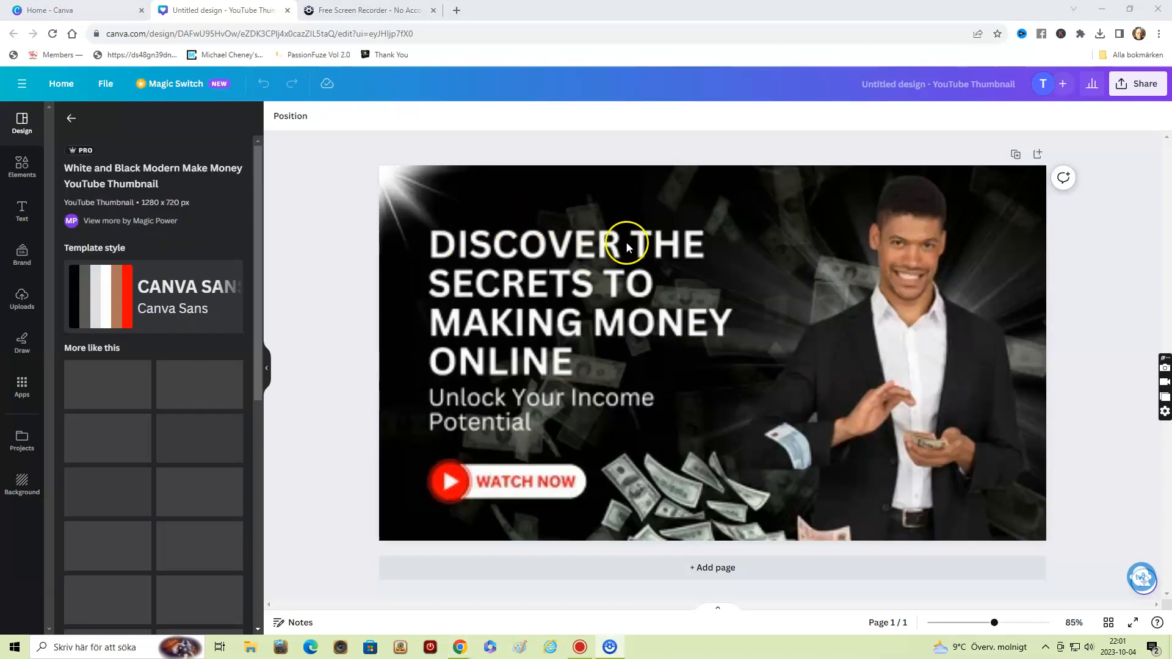
- Delete the template's photo of the man in the black suit from the thumbnail
click(1023, 258)
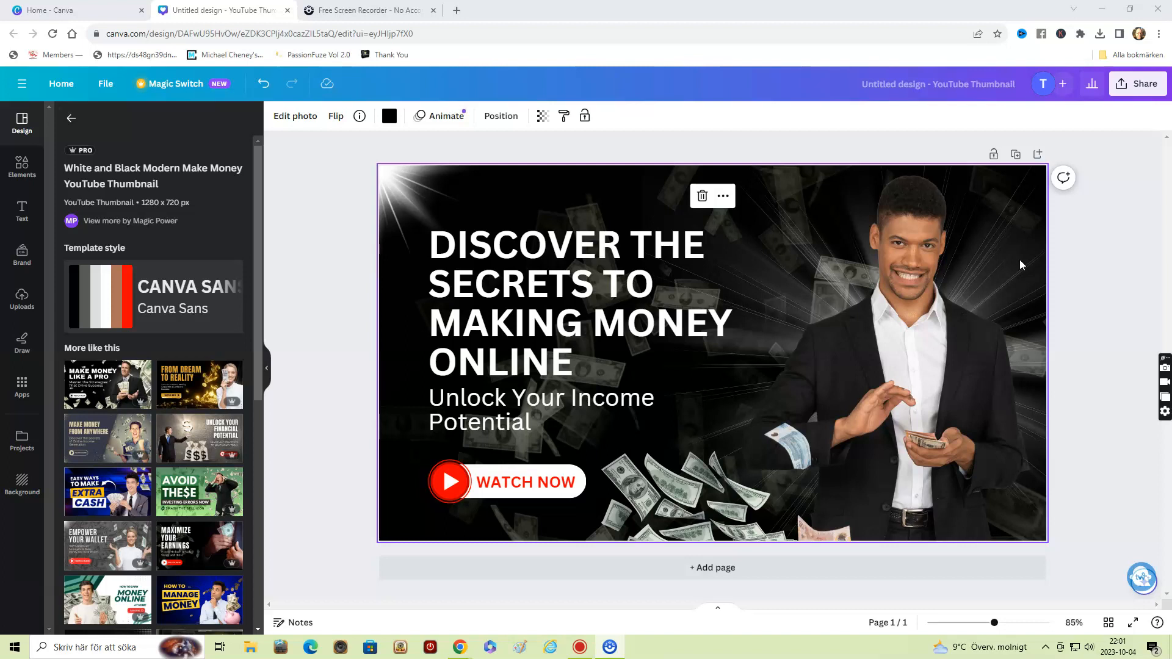
click(1009, 268)
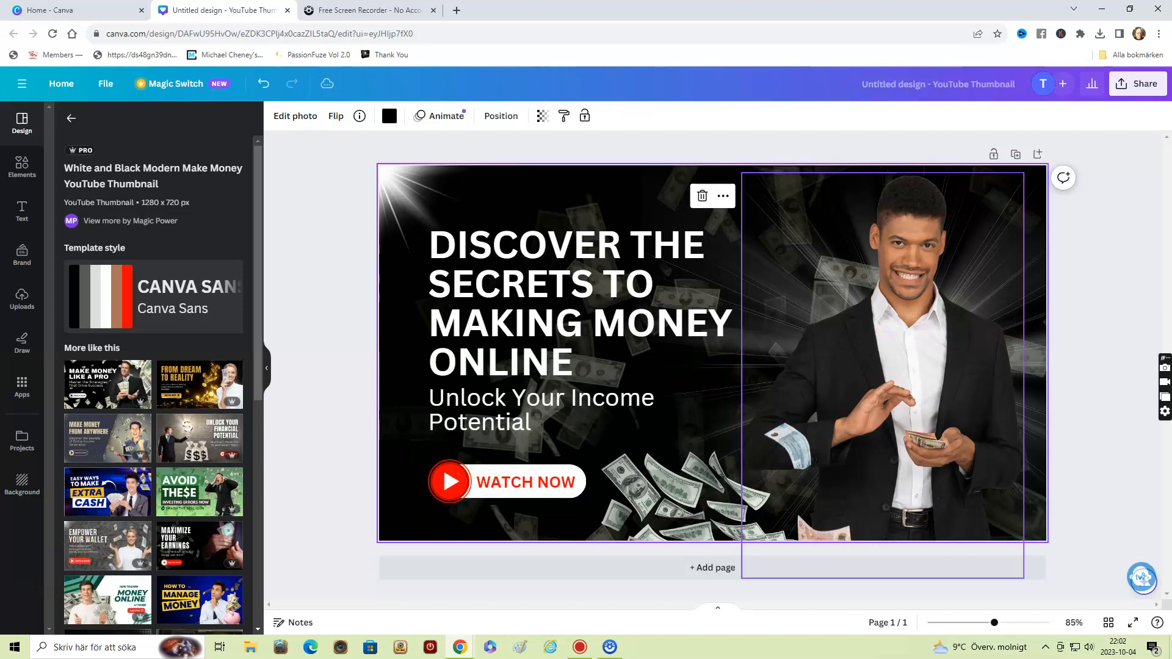
click(884, 212)
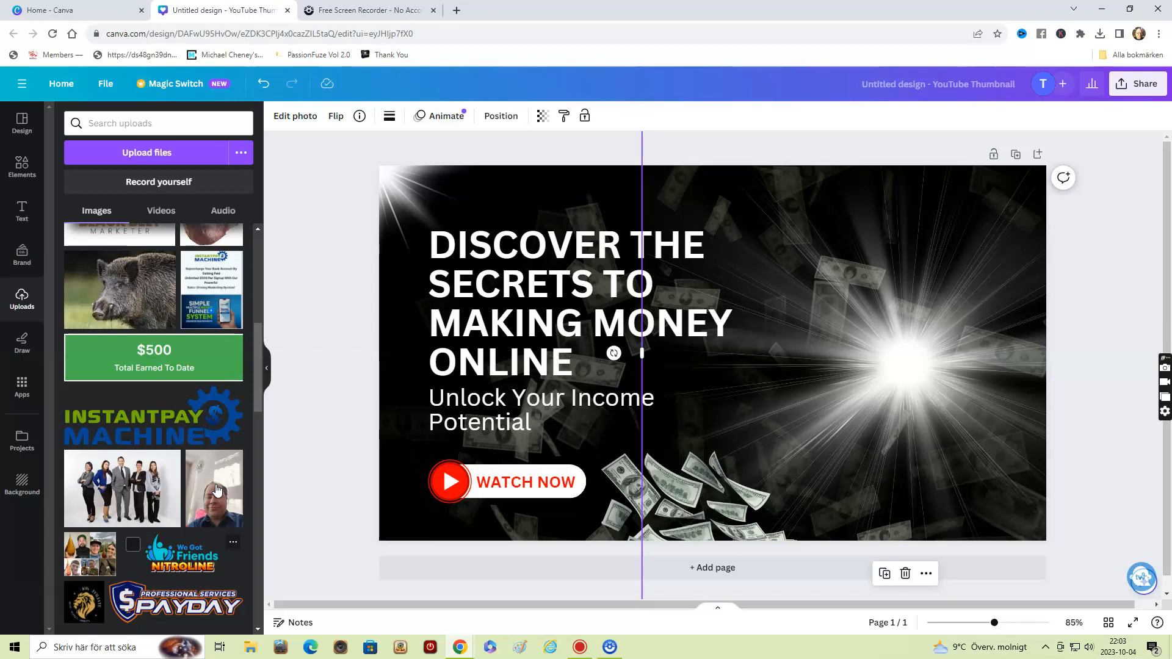
- Place the uploaded portrait of the man in the blue shirt beside the light burst and remove the photo's background
click(180, 557)
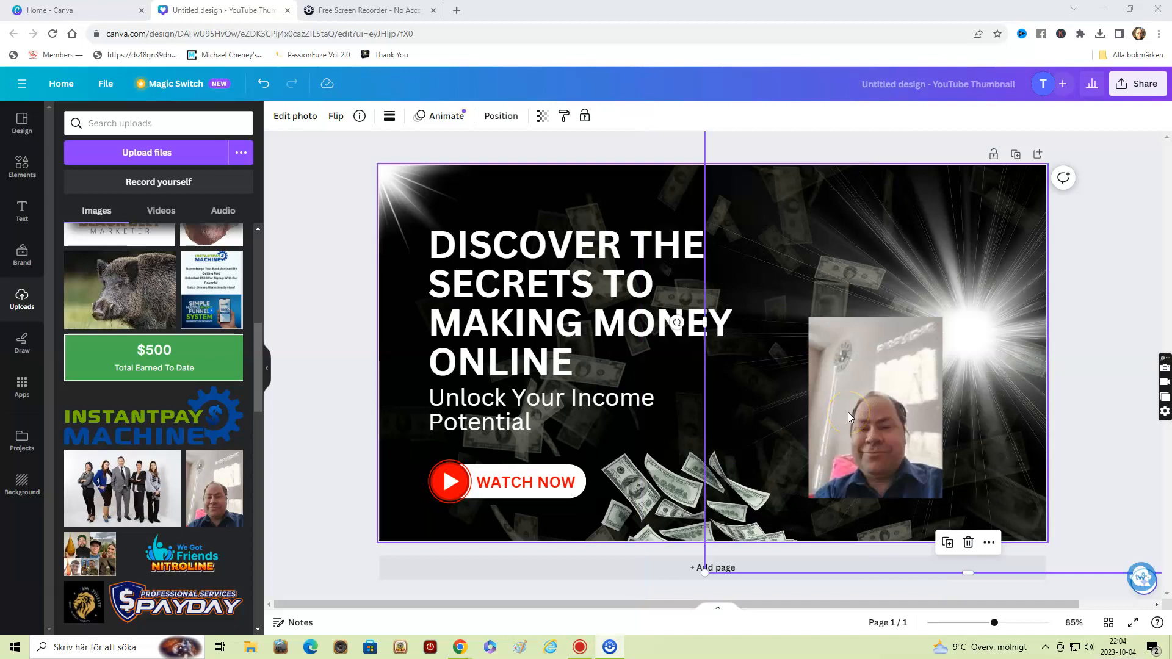
click(873, 390)
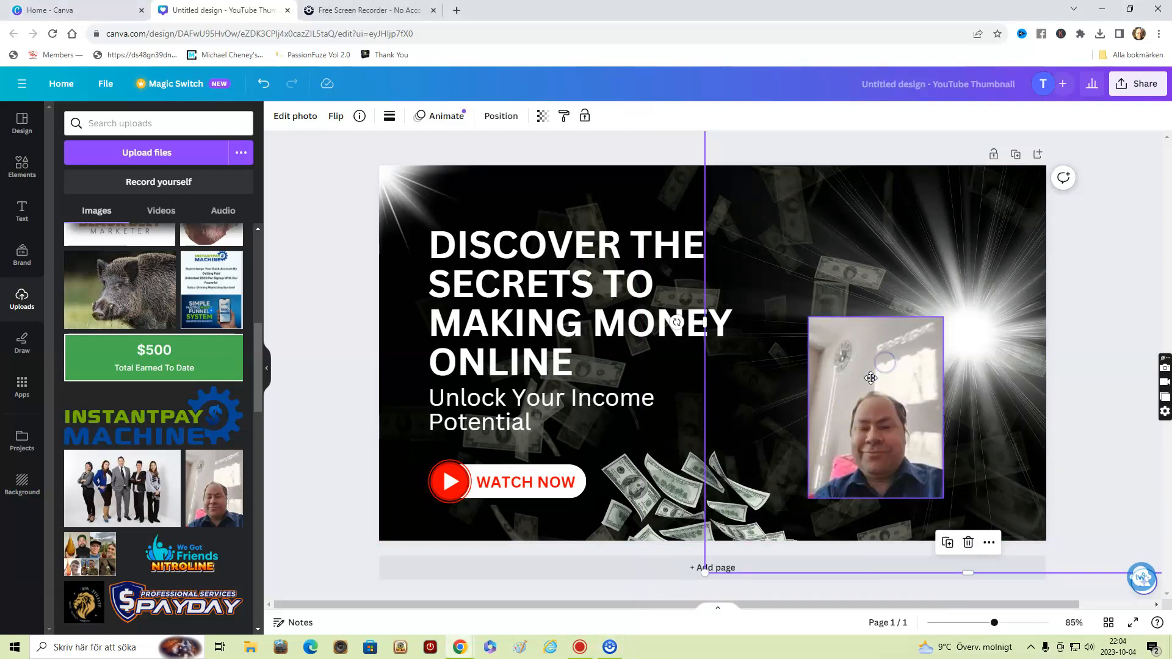
click(835, 427)
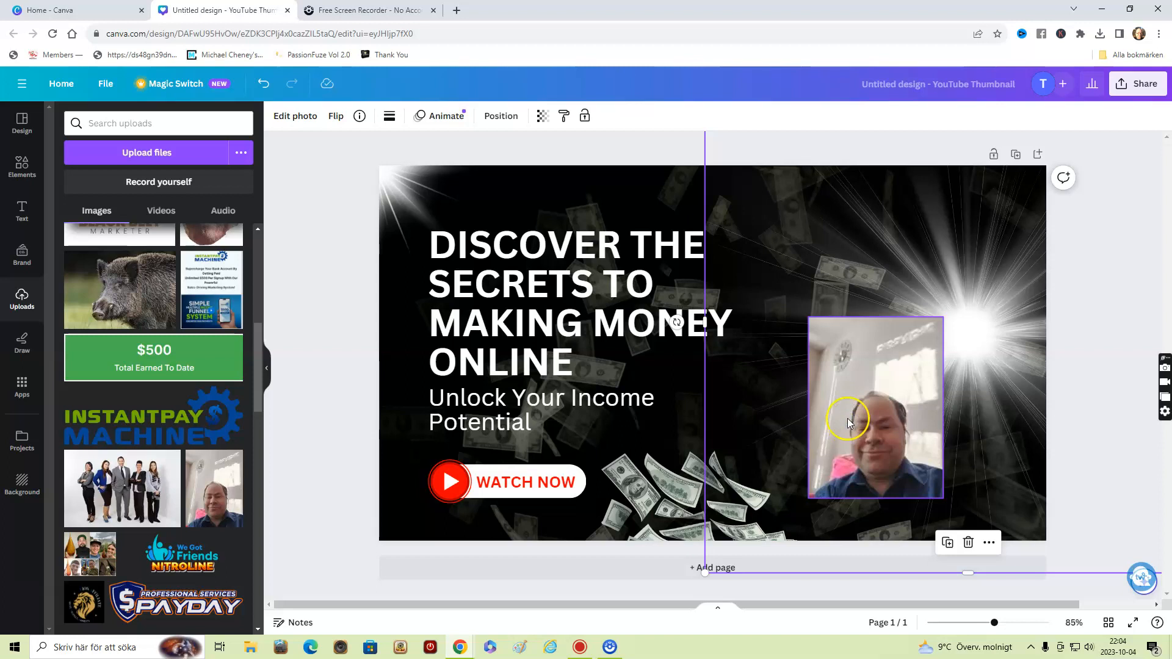
click(294, 113)
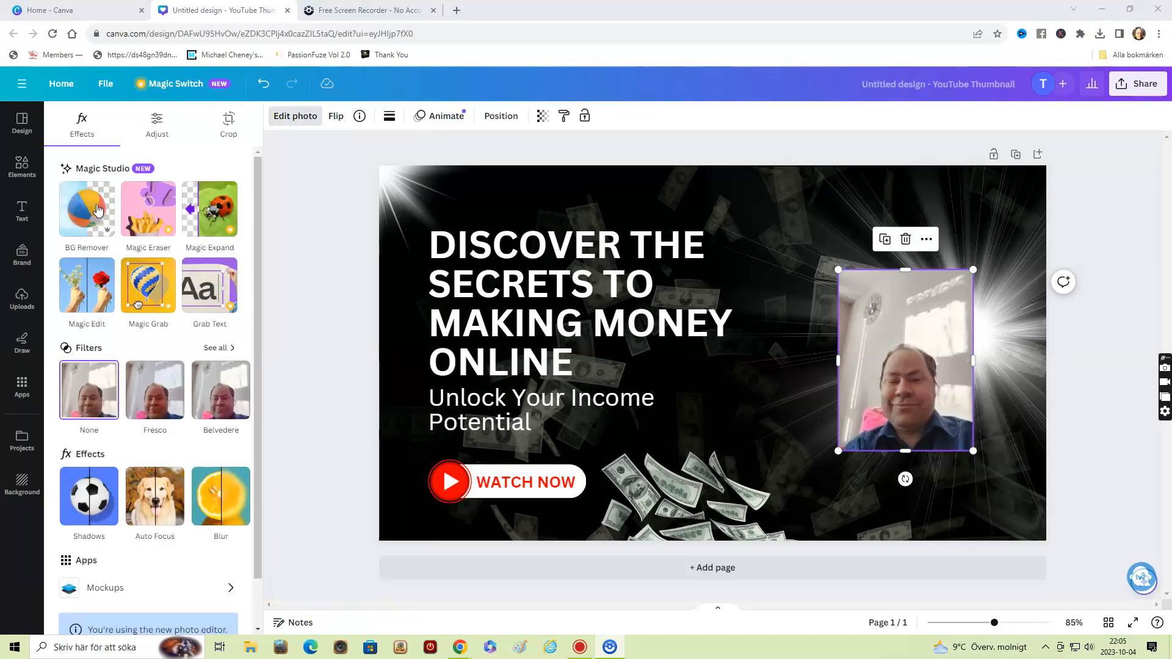
click(97, 210)
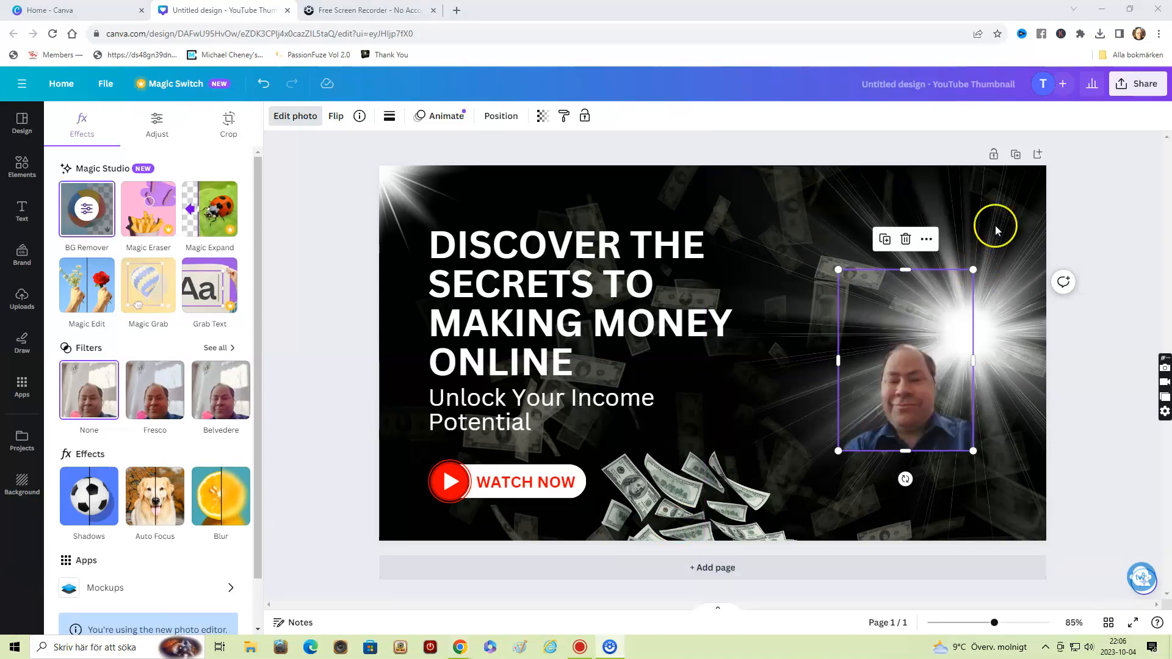
- Try the Outline text effect on the "Discover the Secrets to Making Money Online" headline and replace it with Neon
click(432, 244)
click(432, 243)
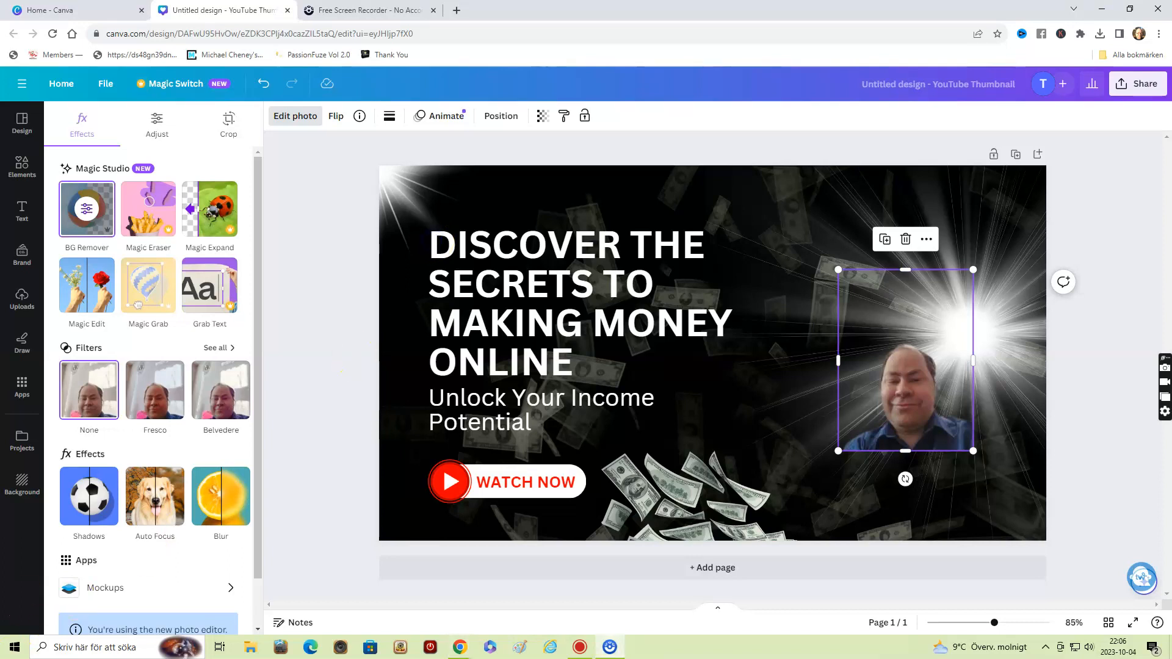
click(432, 245)
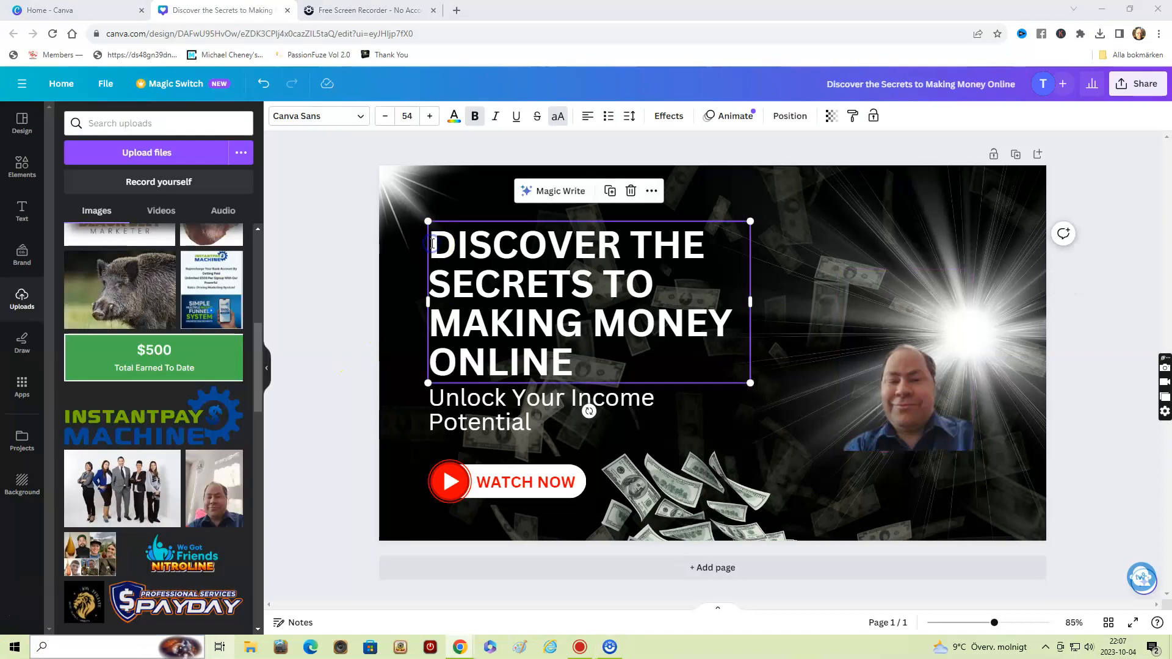
drag(432, 244, 594, 285)
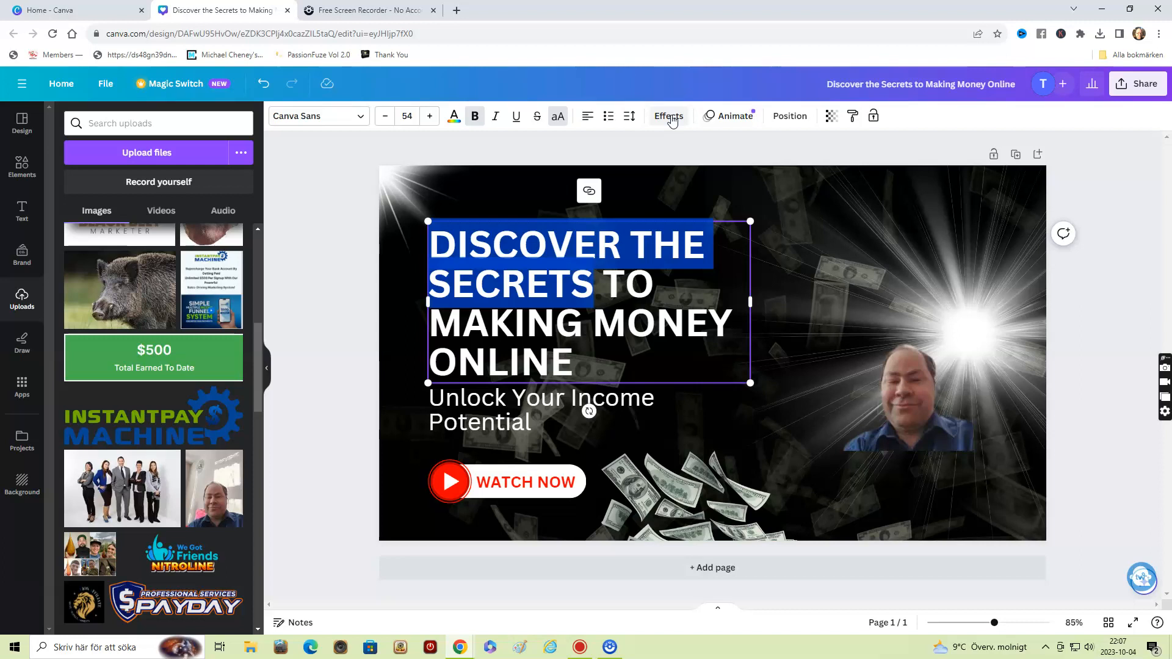
click(670, 117)
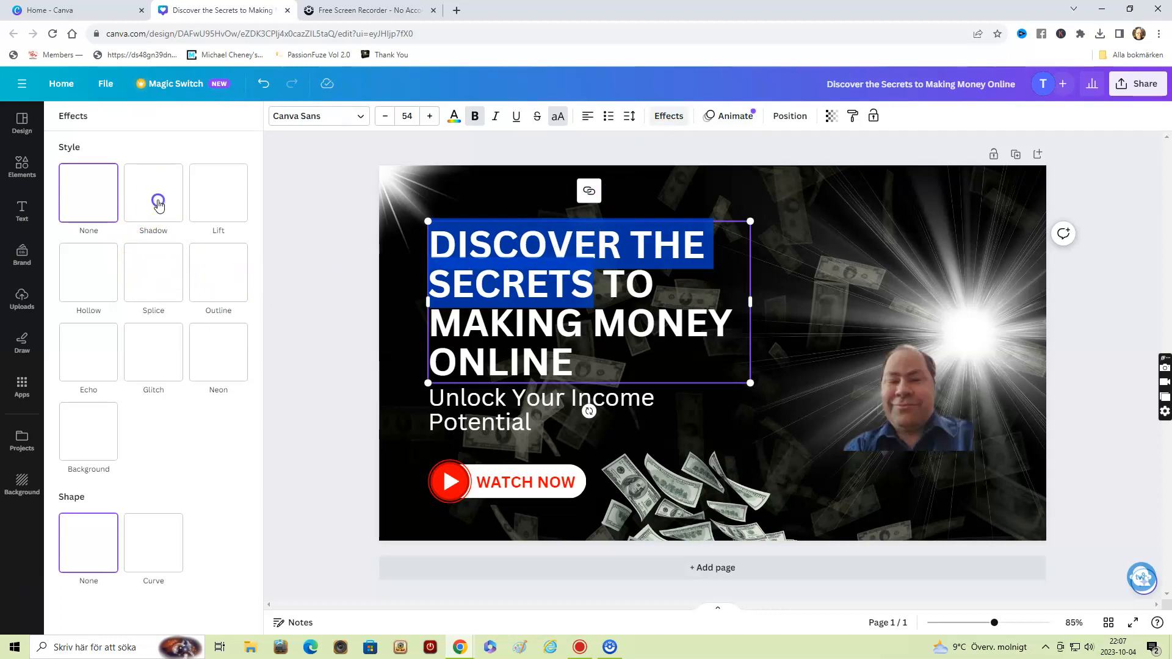
click(210, 268)
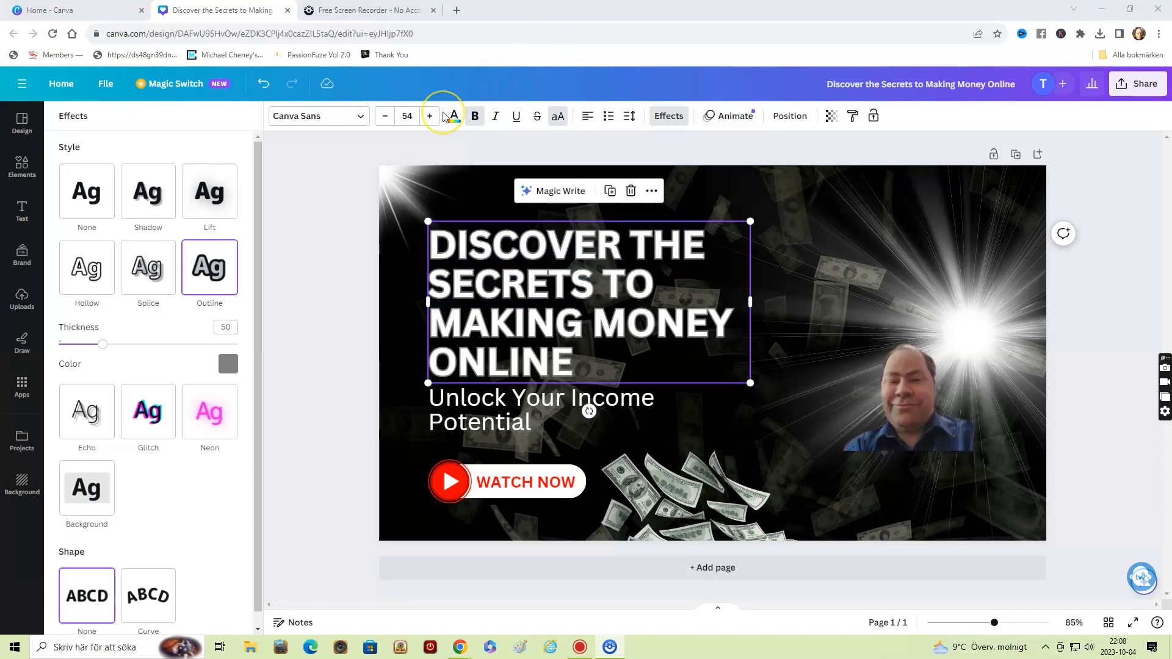
click(212, 411)
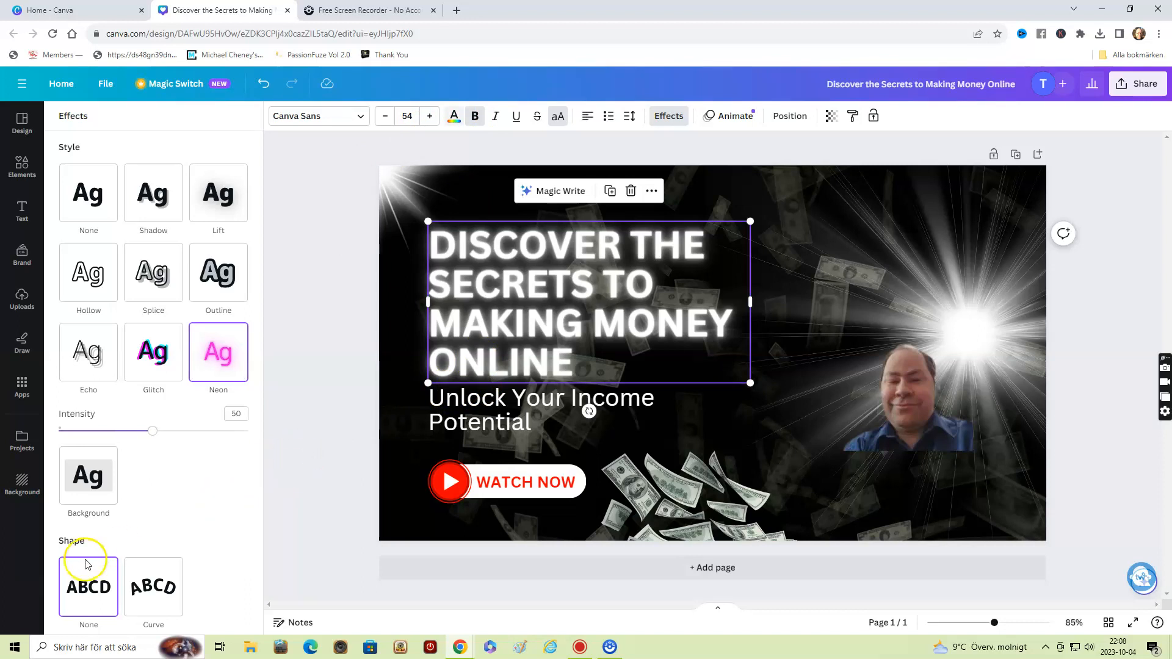
click(337, 437)
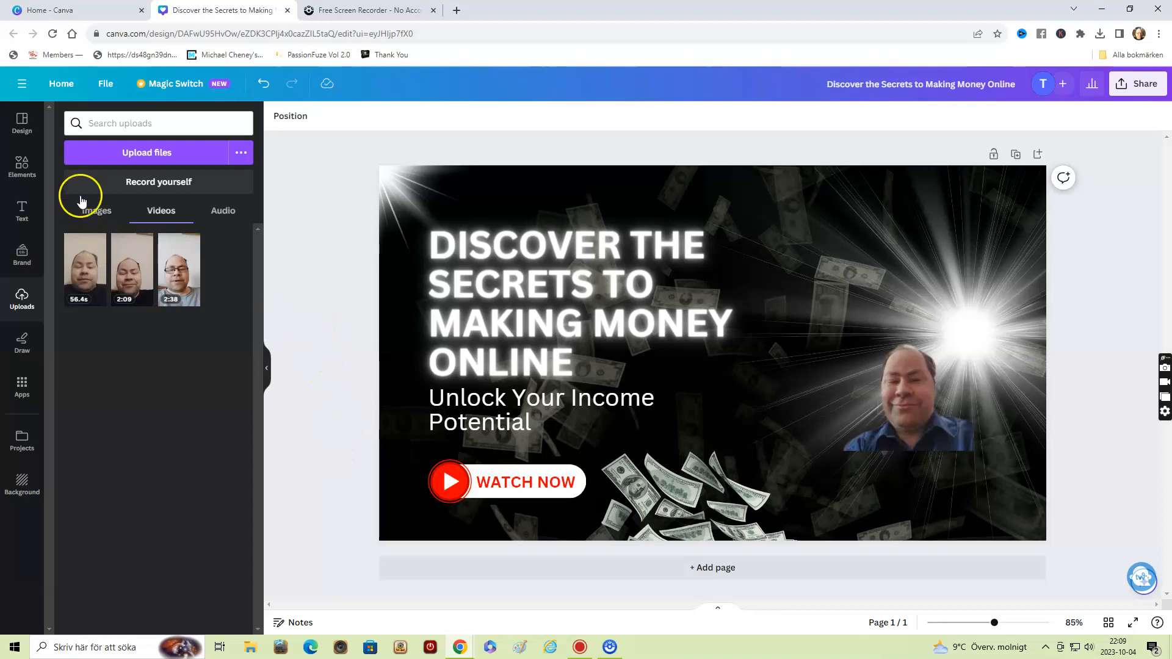
- Add the recently used orange megaphone graphic to the thumbnail, beside the headline and above the portrait
click(26, 165)
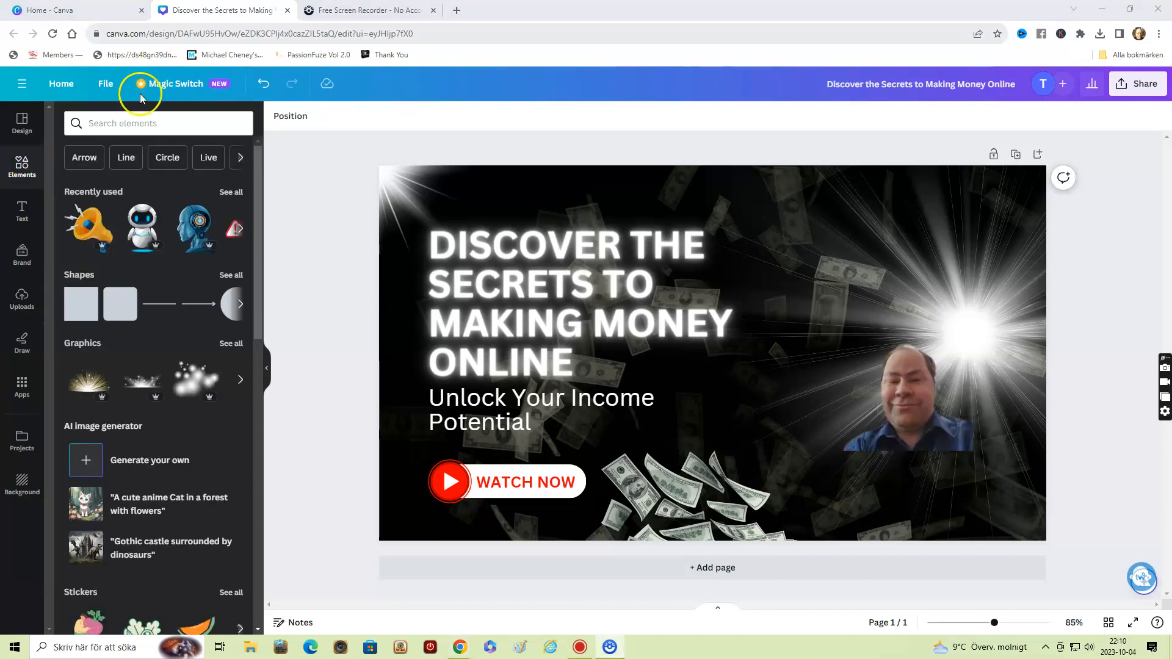
click(103, 127)
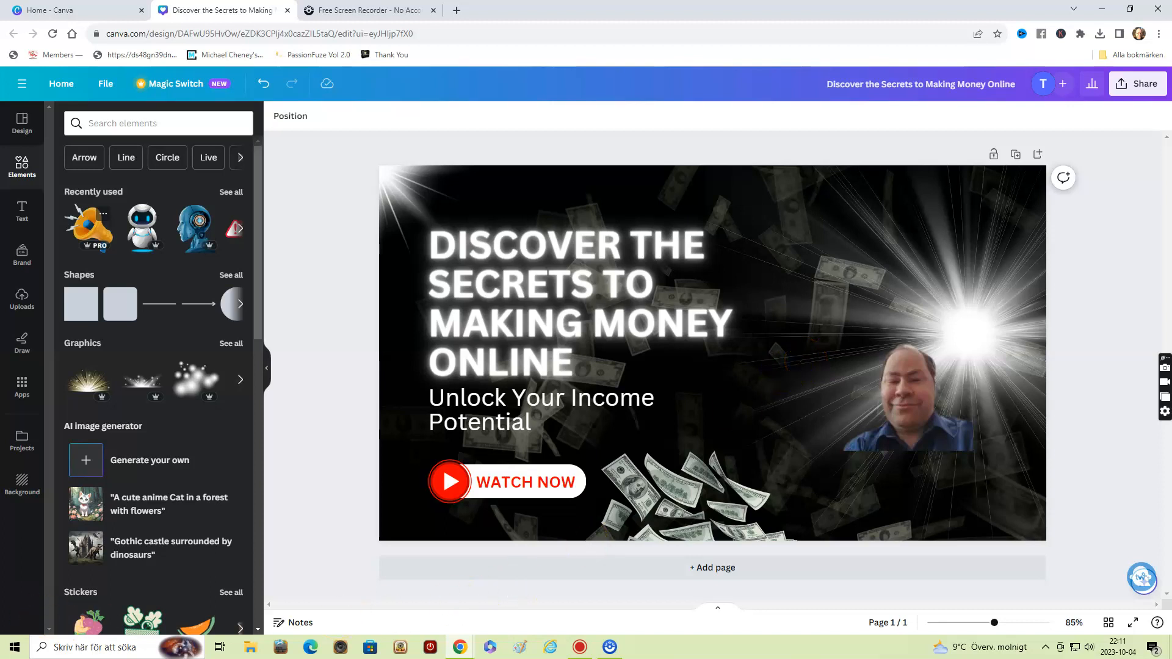
drag(88, 226, 651, 450)
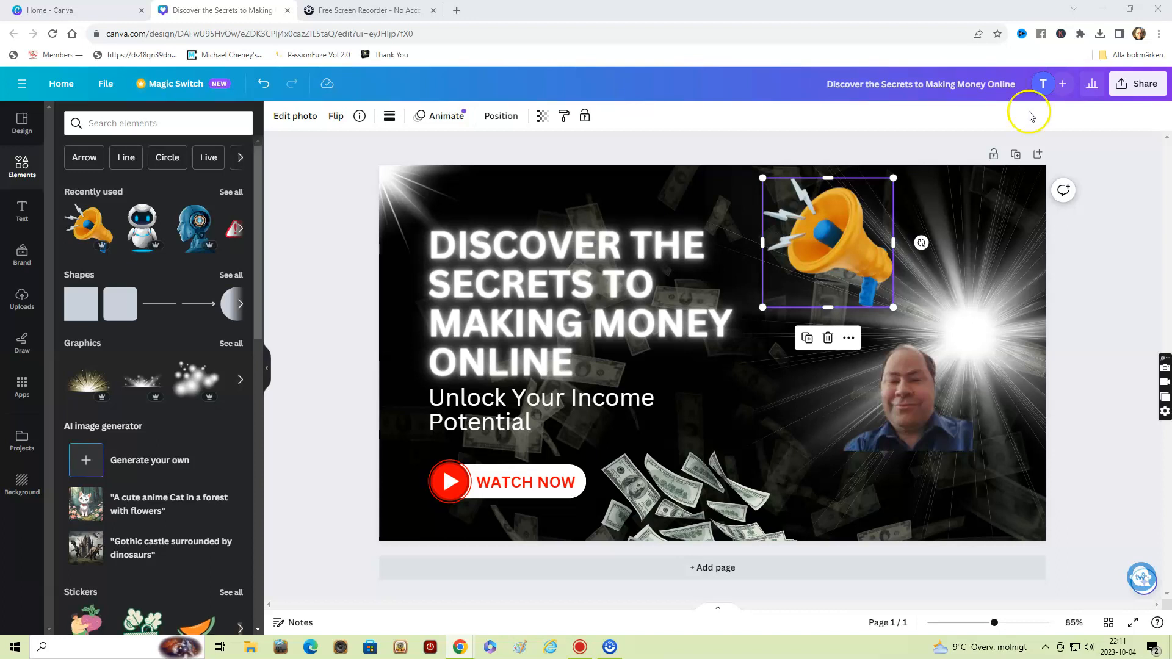
- Look over the sharing and download options for the thumbnail and close them
click(1122, 86)
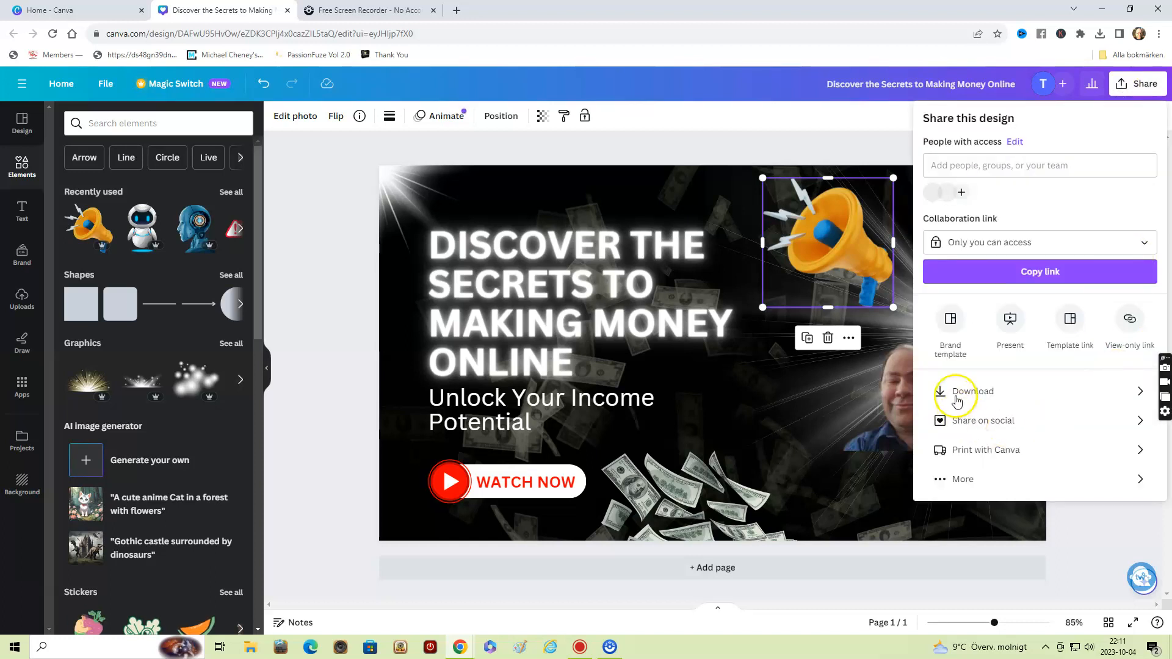
click(347, 424)
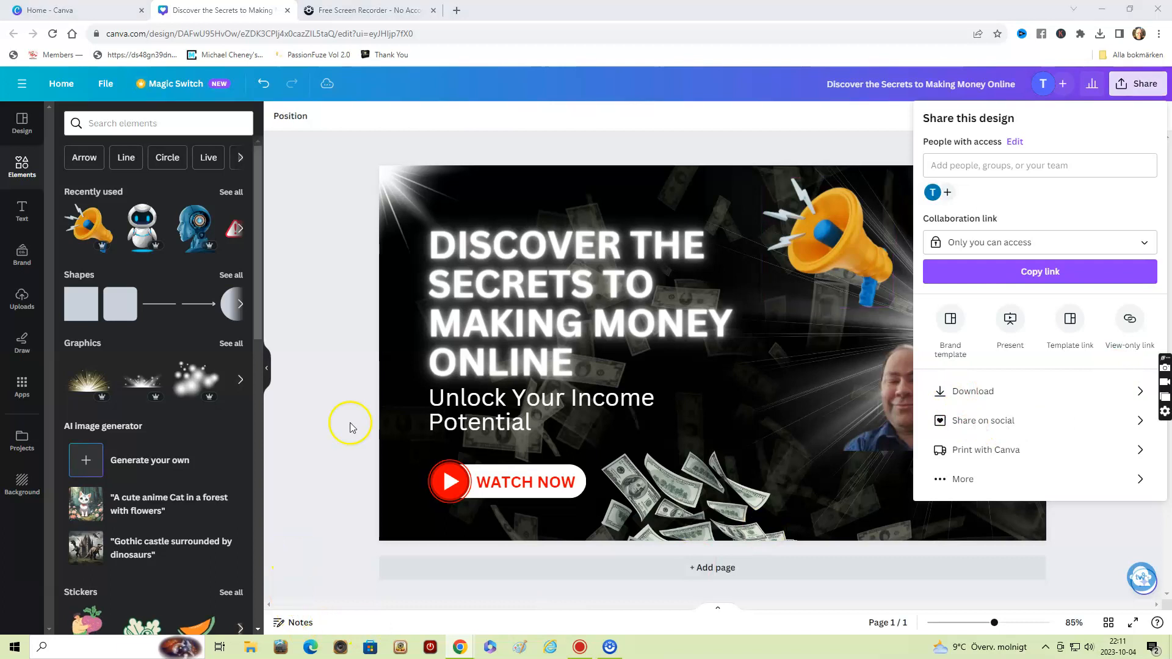
click(335, 392)
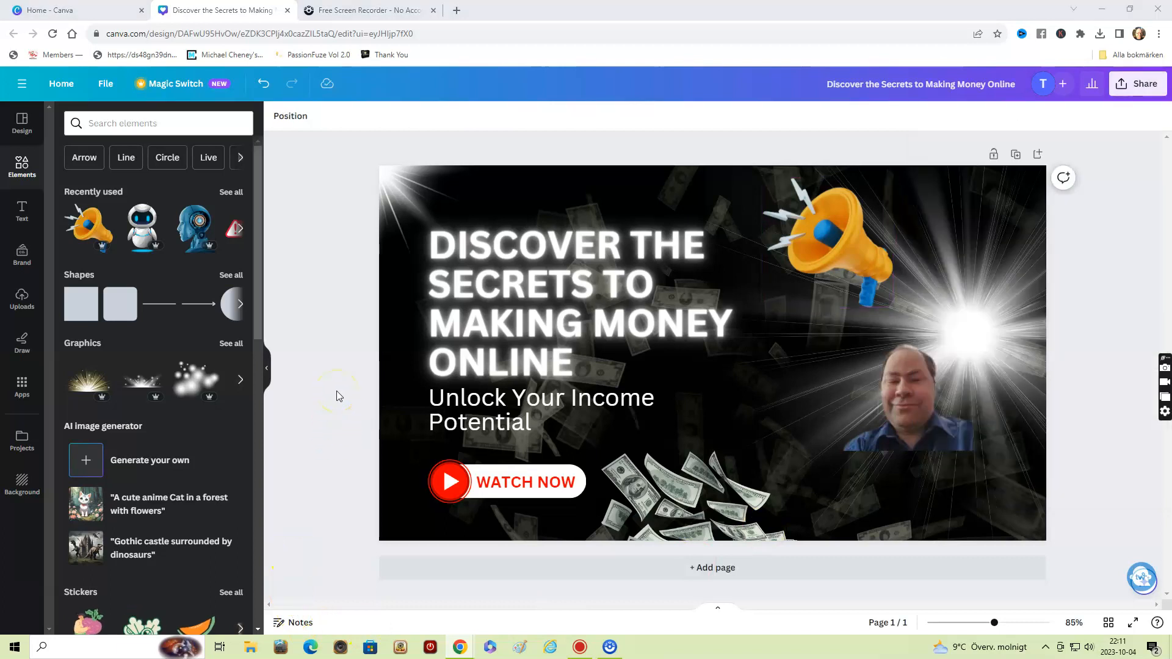
click(328, 317)
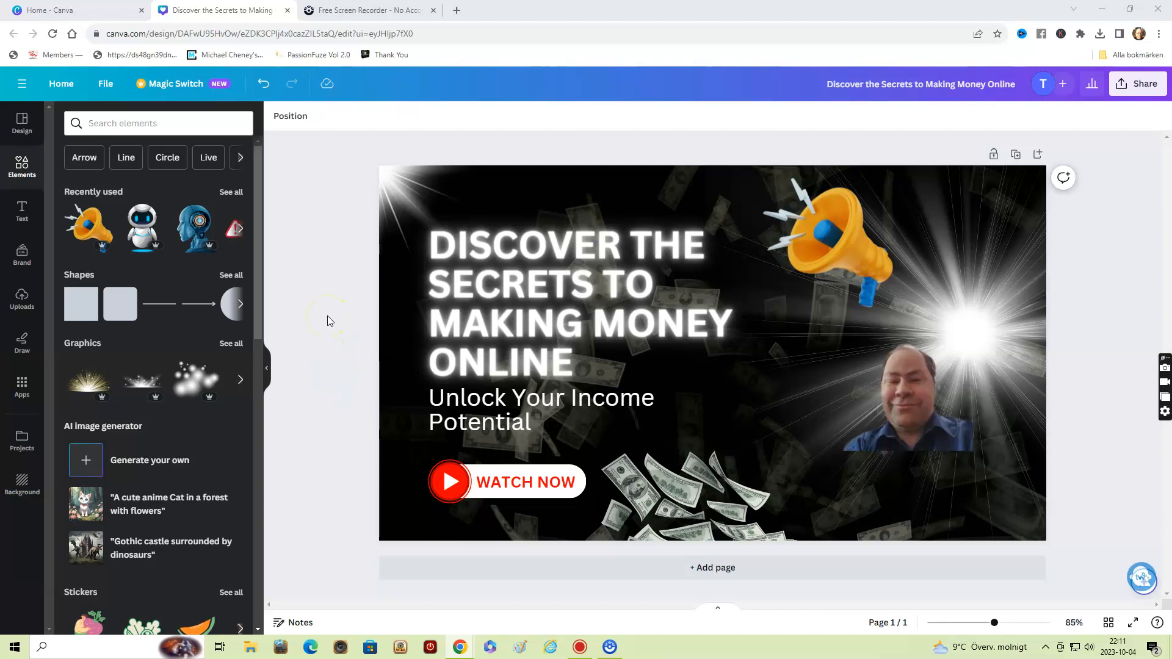
click(365, 306)
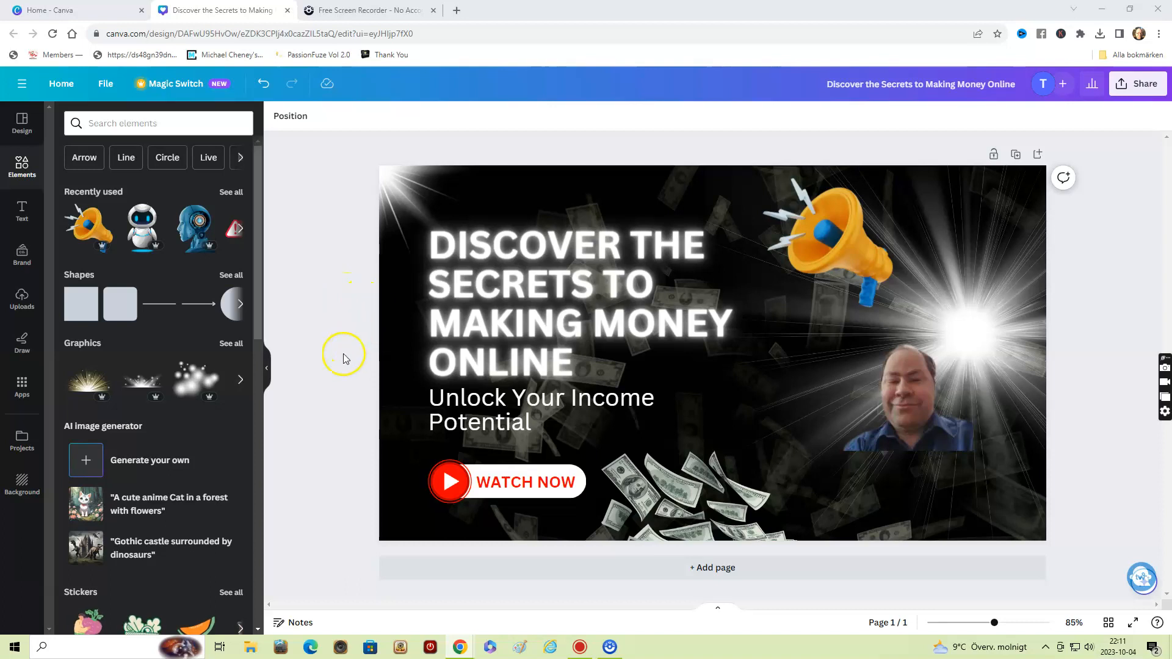